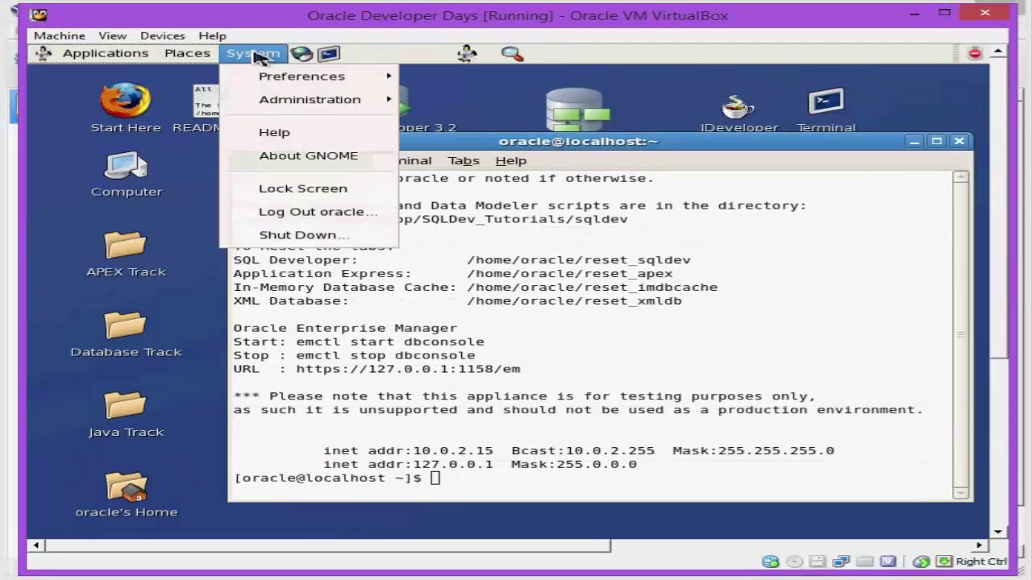
# Close the guest menu, minimize the terminal and select the SQL Developer 3.2 desktop icon
pyautogui.click(81, 211)
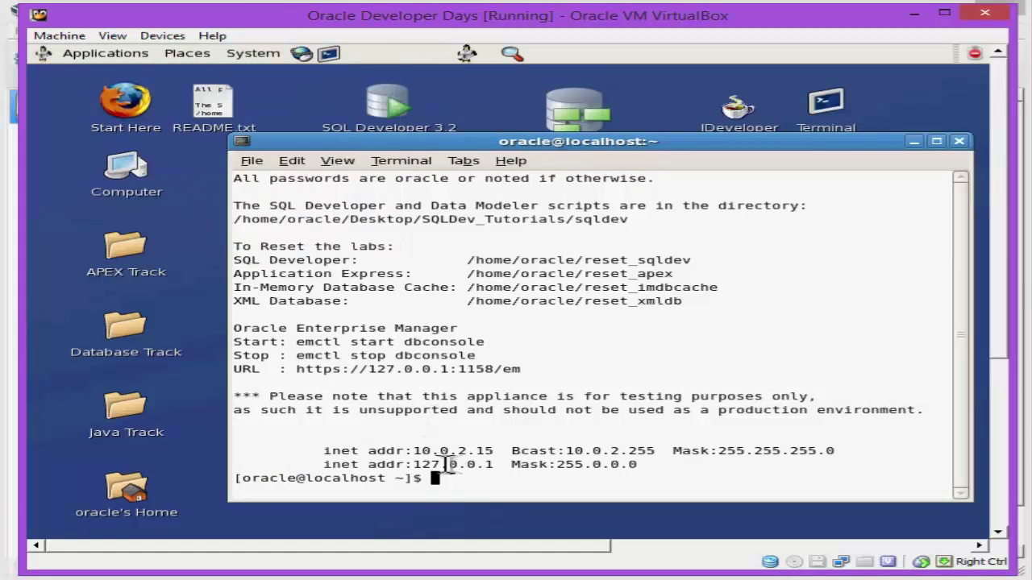
pyautogui.click(258, 58)
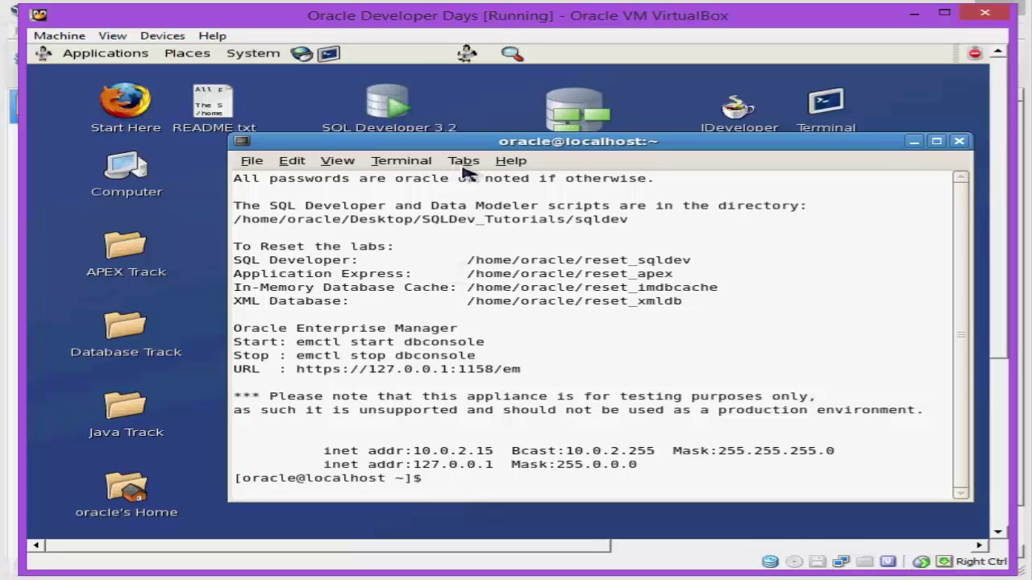
pyautogui.click(914, 144)
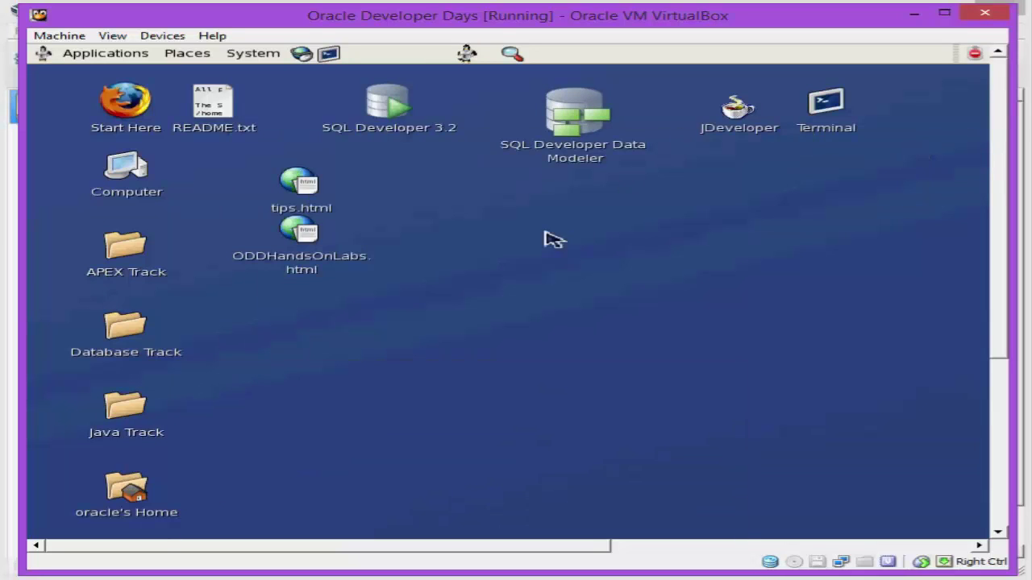
pyautogui.moveTo(300, 81); pyautogui.dragTo(479, 157)
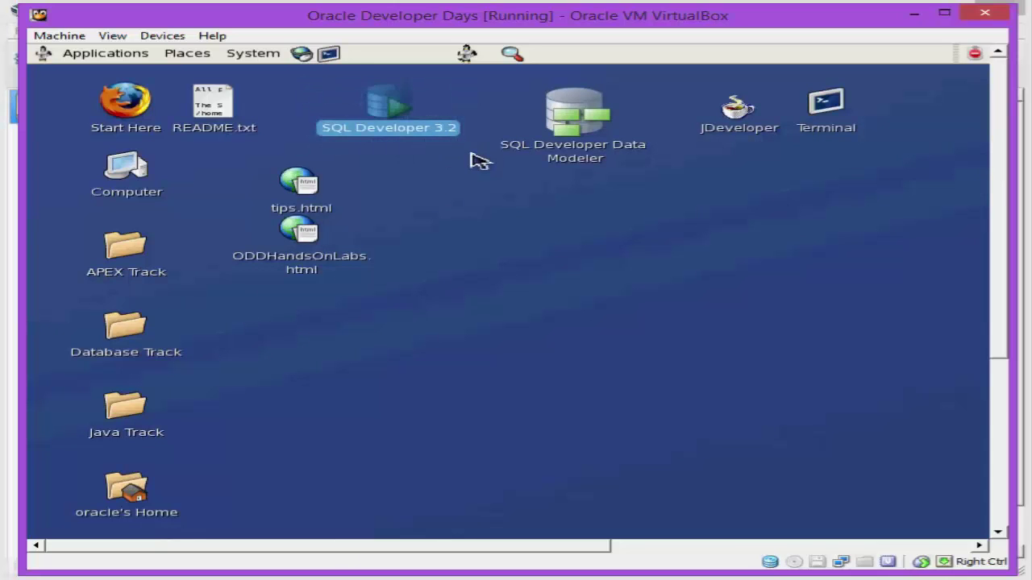
pyautogui.click(497, 259)
# Restore the guest terminal, move it left, then minimize the Developer Days VM window
pyautogui.moveTo(999, 235); pyautogui.dragTo(1016, 408)
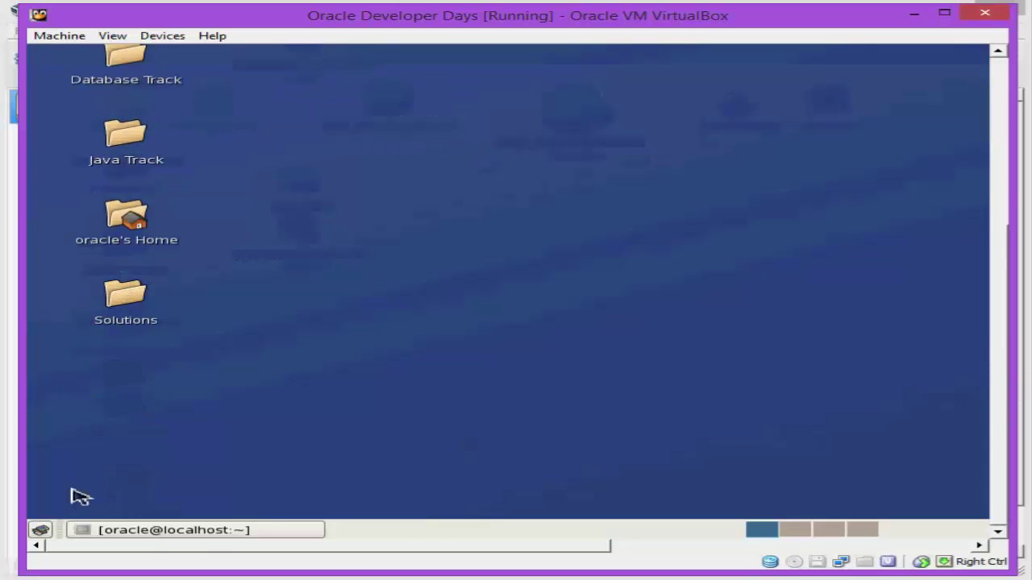
pyautogui.click(161, 530)
pyautogui.moveTo(1003, 359); pyautogui.dragTo(1000, 177)
pyautogui.moveTo(582, 129); pyautogui.dragTo(480, 168)
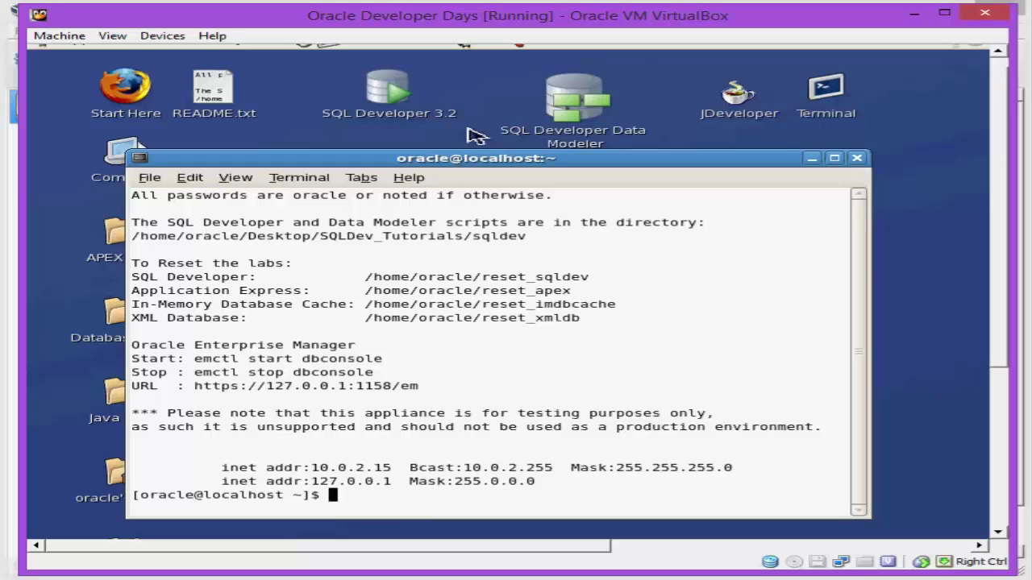
pyautogui.click(395, 109)
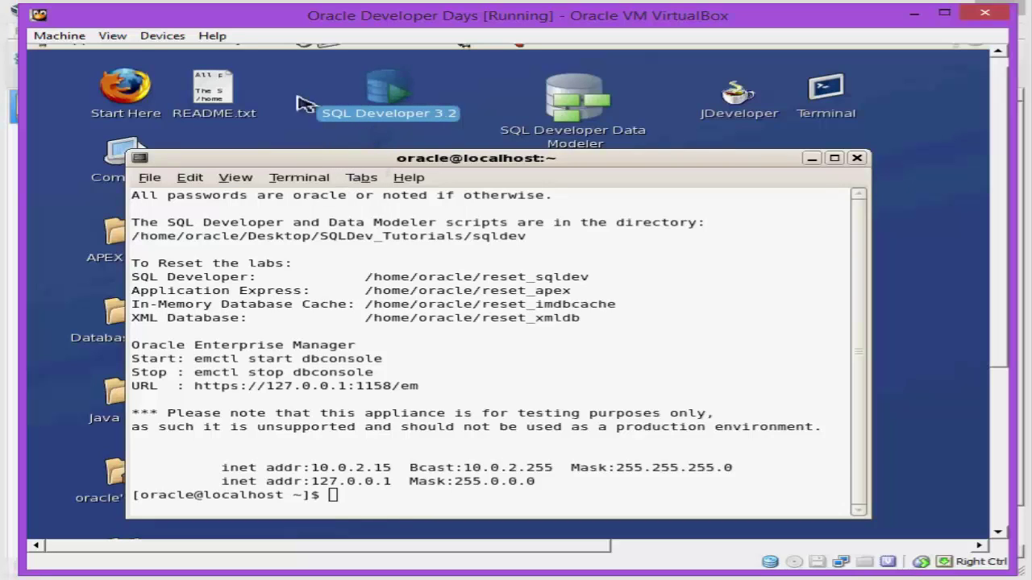
pyautogui.click(914, 13)
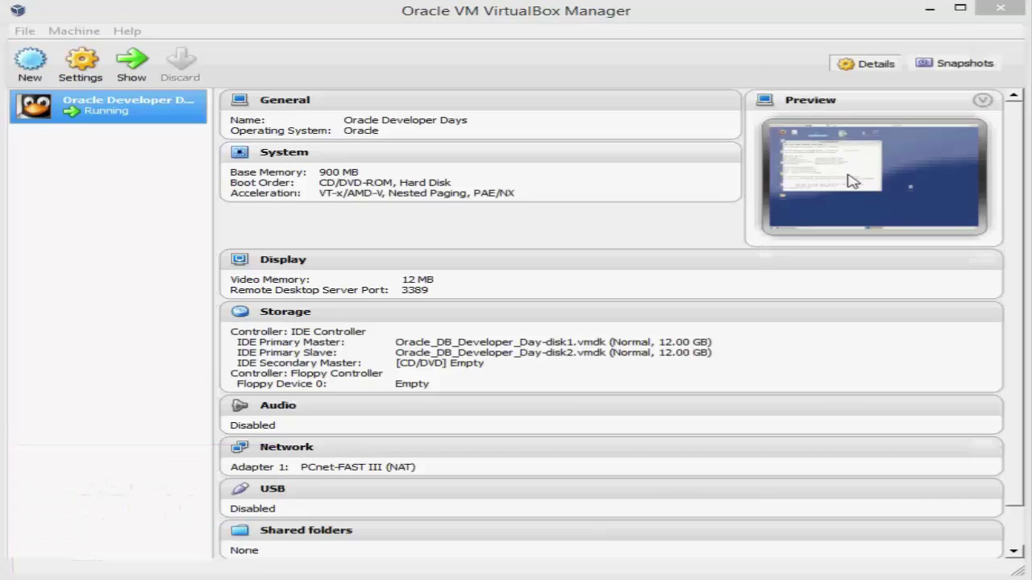
# Extract the Oracle SQL Developer 3.2.20.09.87.zip archive into the DB2 folder
pyautogui.click(113, 532)
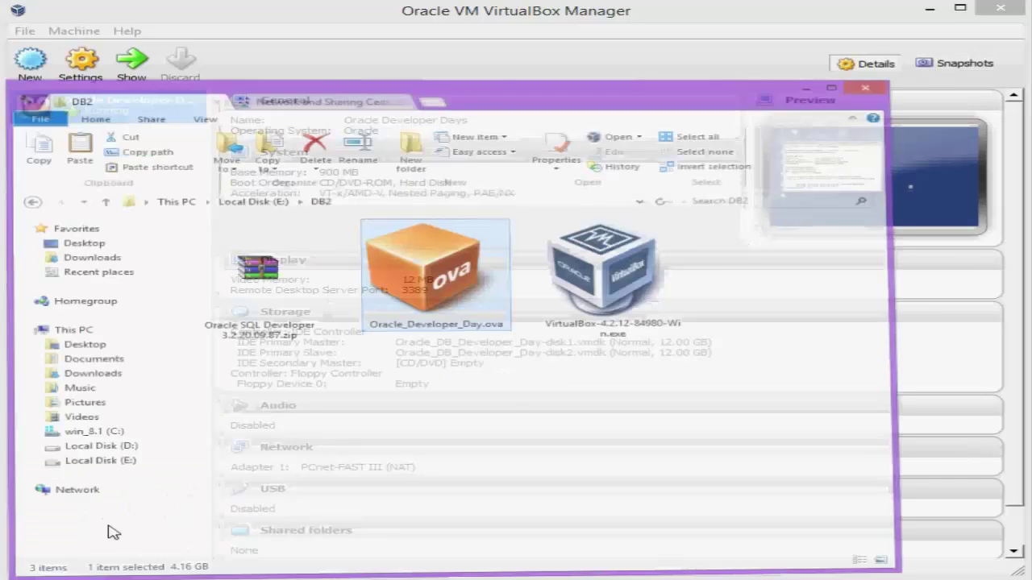
pyautogui.click(300, 265)
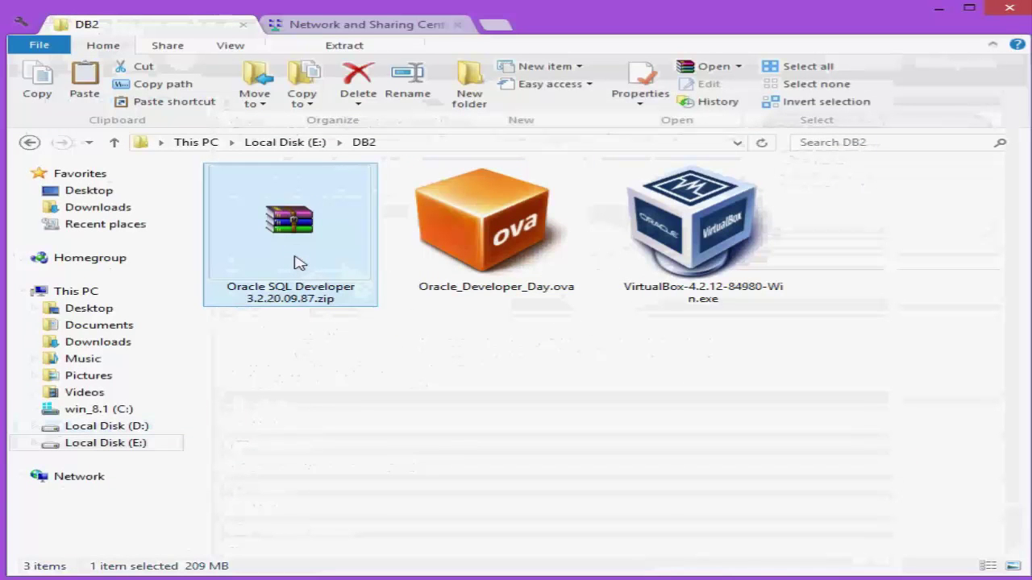
pyautogui.rightClick(300, 263)
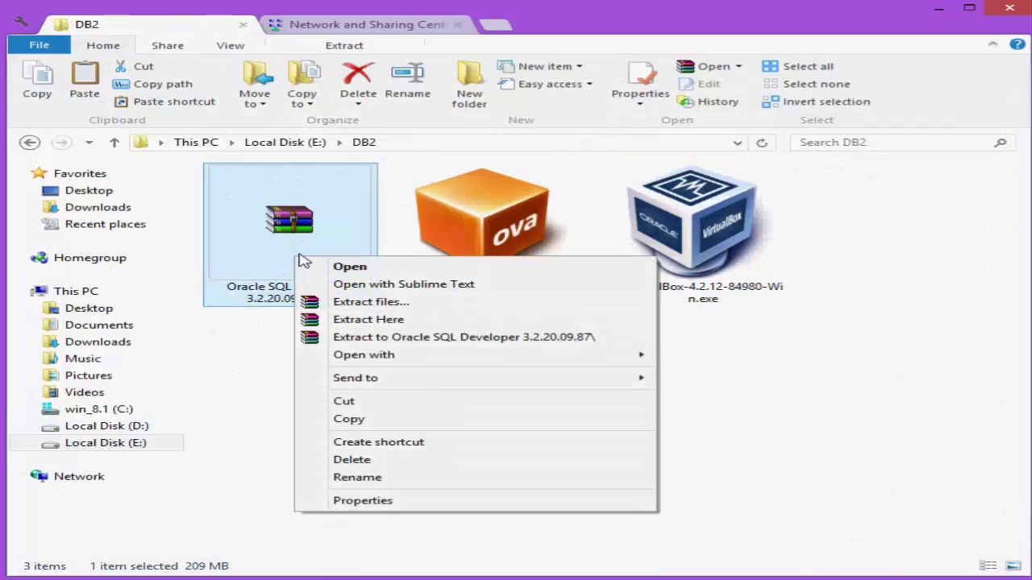
pyautogui.click(384, 321)
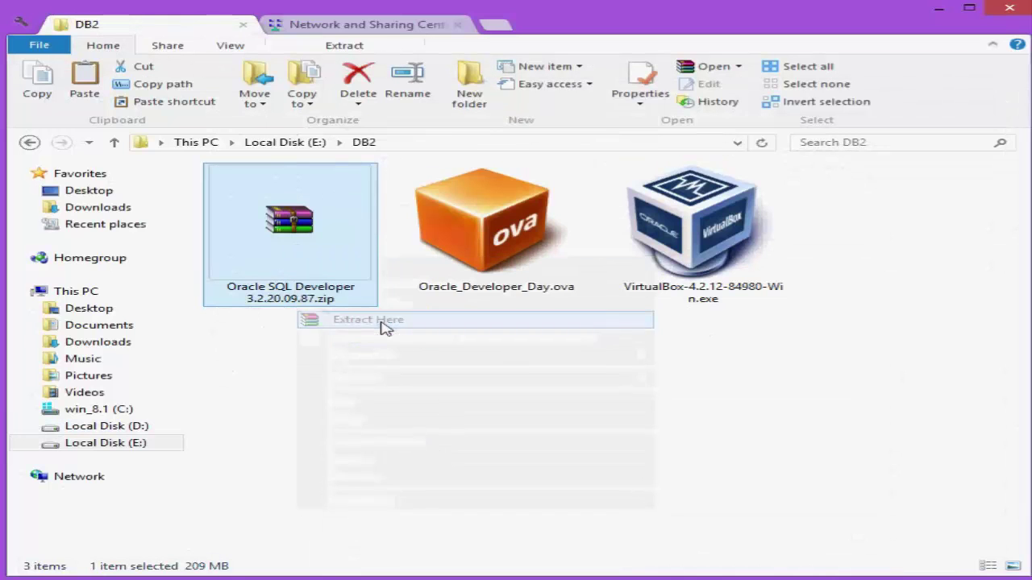
# Open the new sqldeveloper folder and launch sqldeveloper.exe
pyautogui.doubleClick(283, 260)
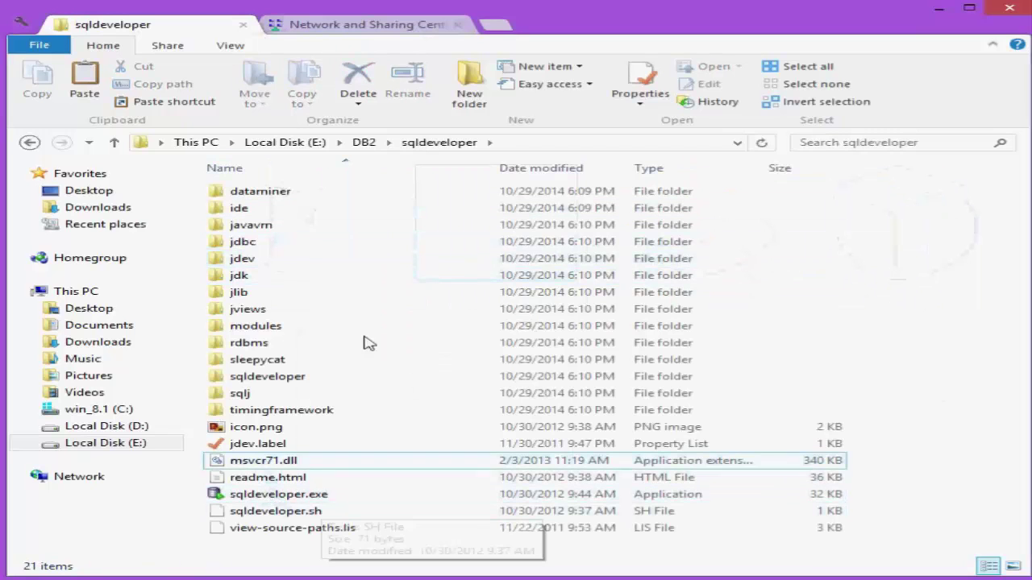
pyautogui.click(364, 141)
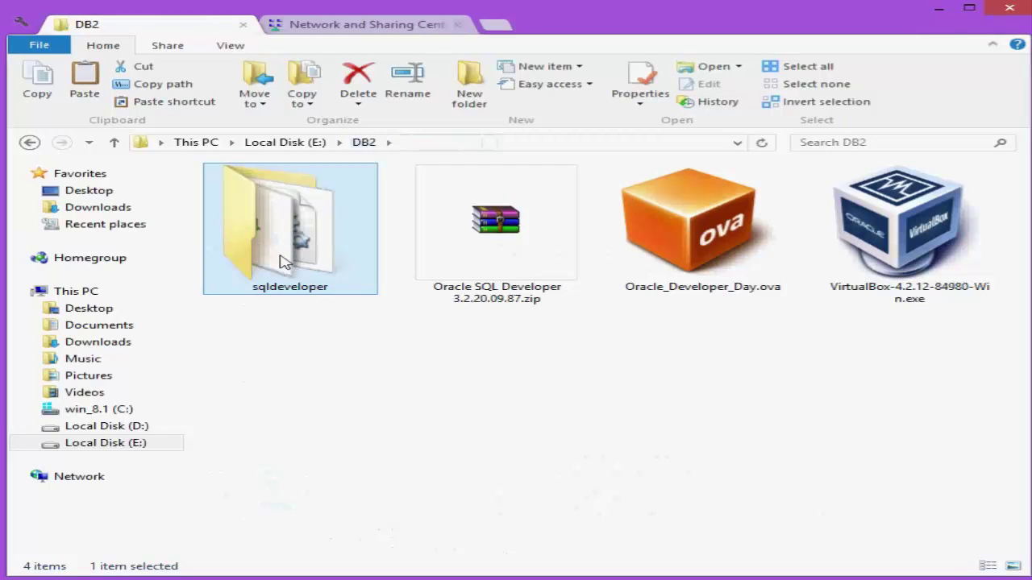
pyautogui.doubleClick(267, 232)
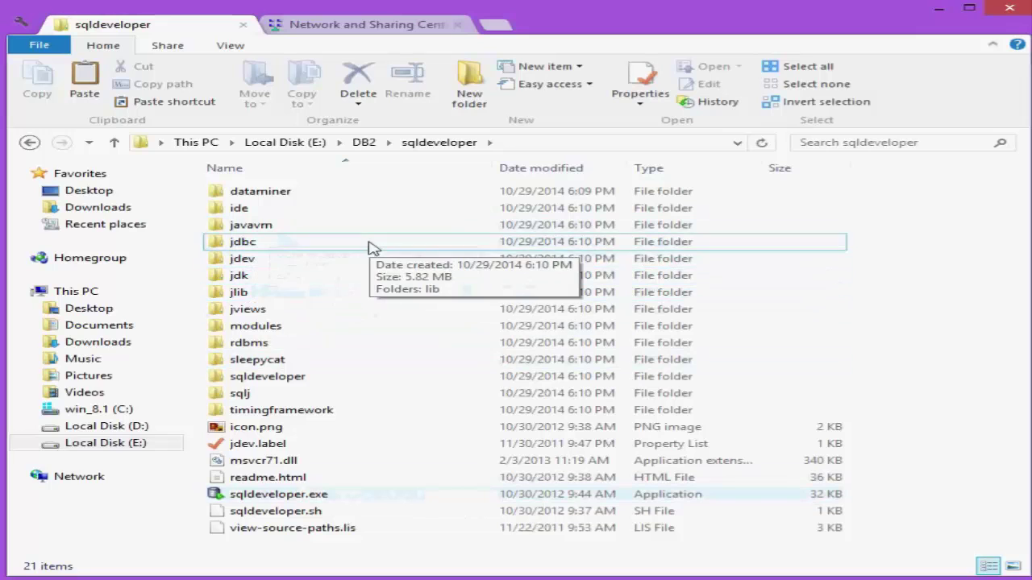
pyautogui.click(242, 277)
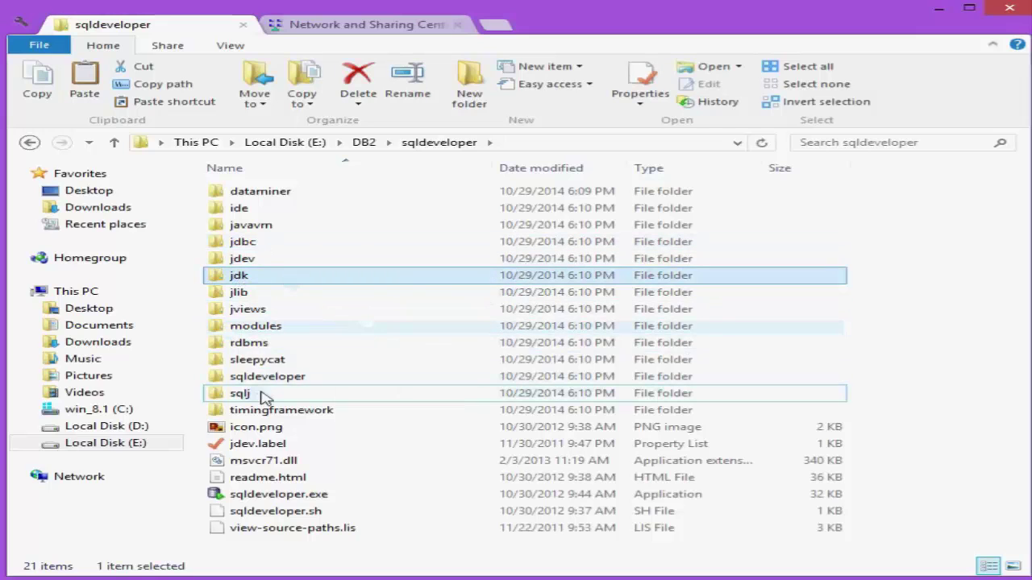
pyautogui.click(266, 494)
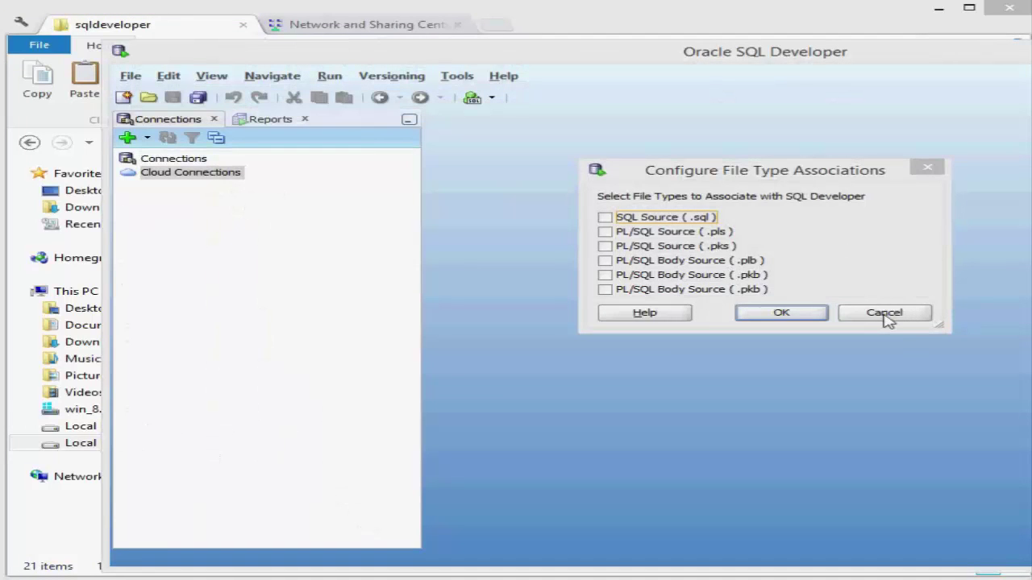
# Decline file type associations, maximize SQL Developer and close Tip of the Day
pyautogui.click(886, 316)
pyautogui.doubleClick(489, 65)
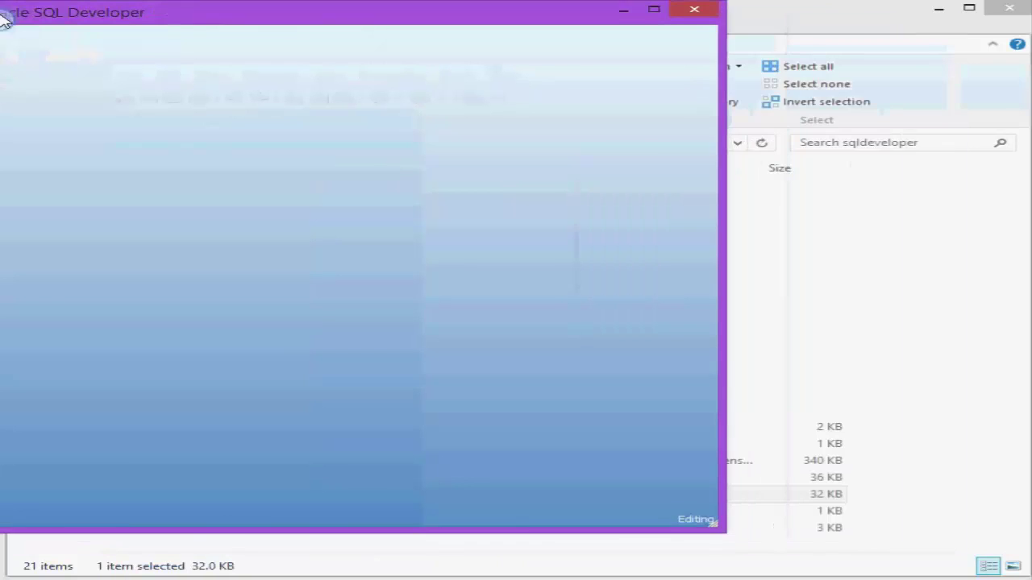
pyautogui.click(893, 75)
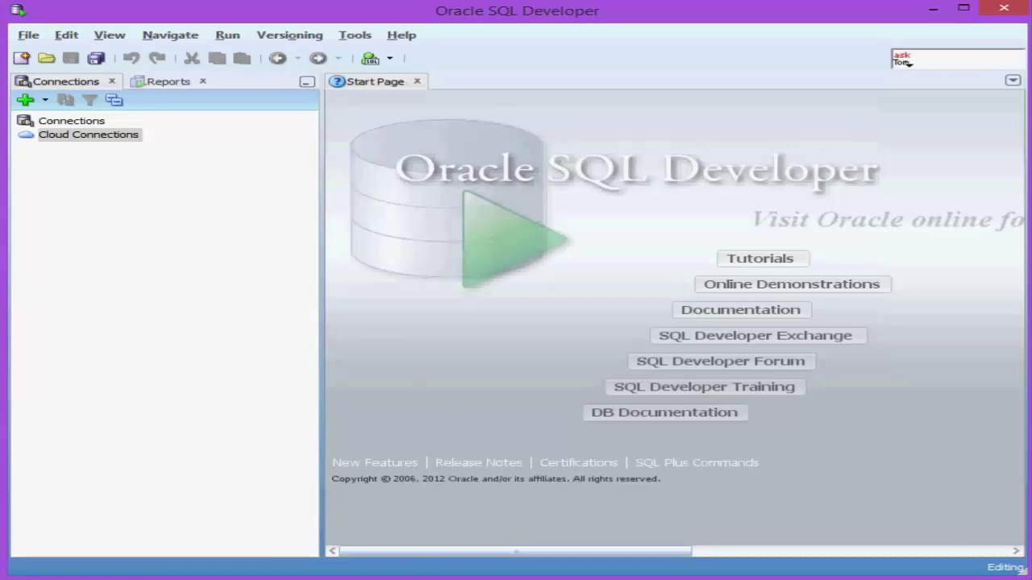
# Check the Developer Days VM from the taskbar, then select Cloud Connections in SQL Developer
pyautogui.moveTo(507, 574)
pyautogui.click(559, 526)
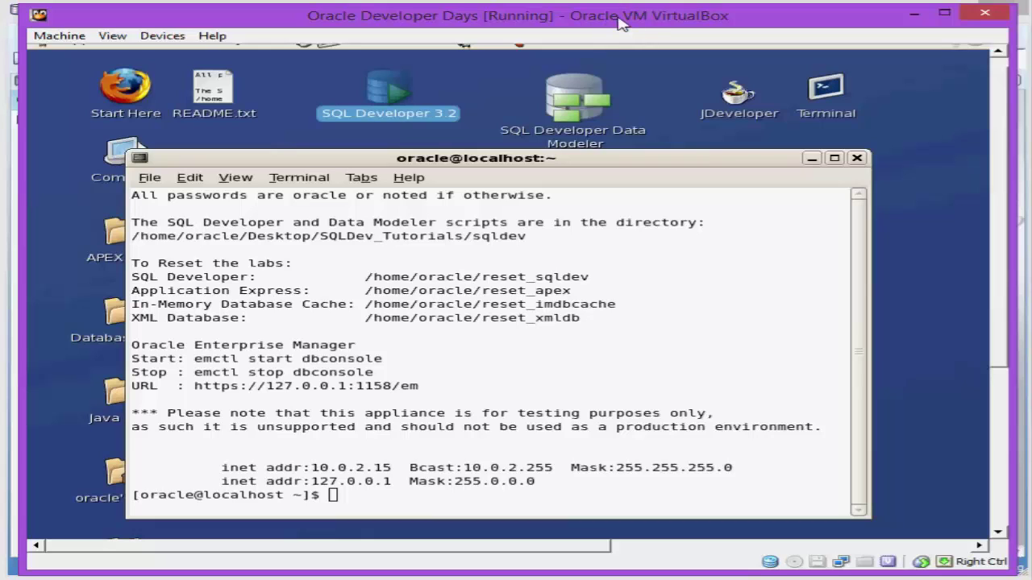
pyautogui.click(913, 18)
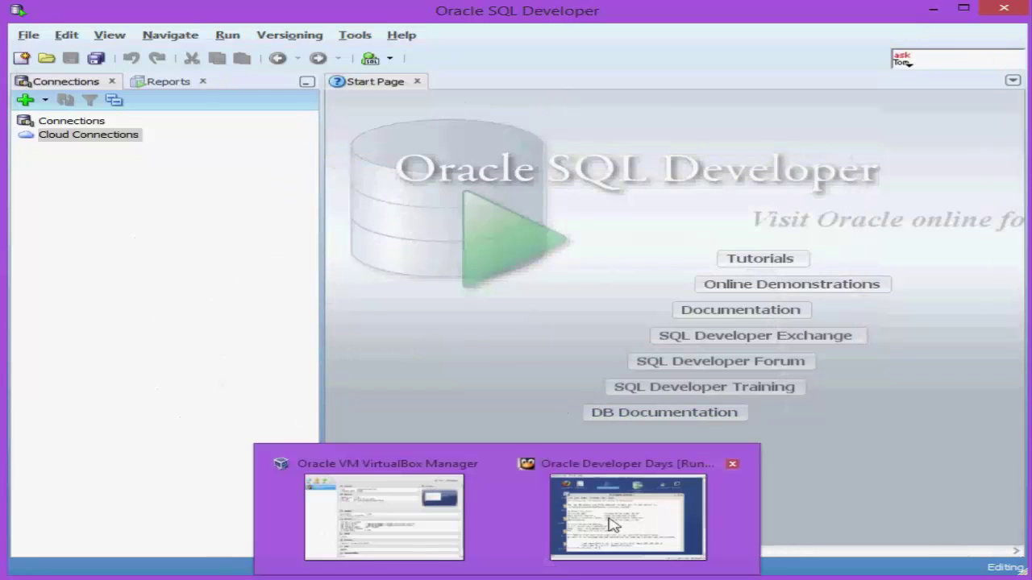
pyautogui.click(613, 522)
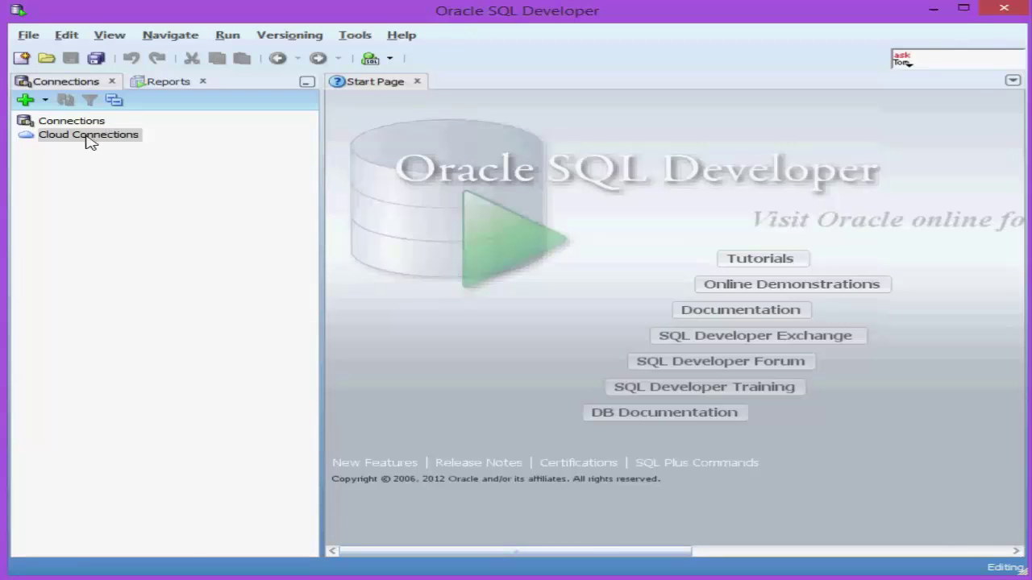
pyautogui.click(85, 135)
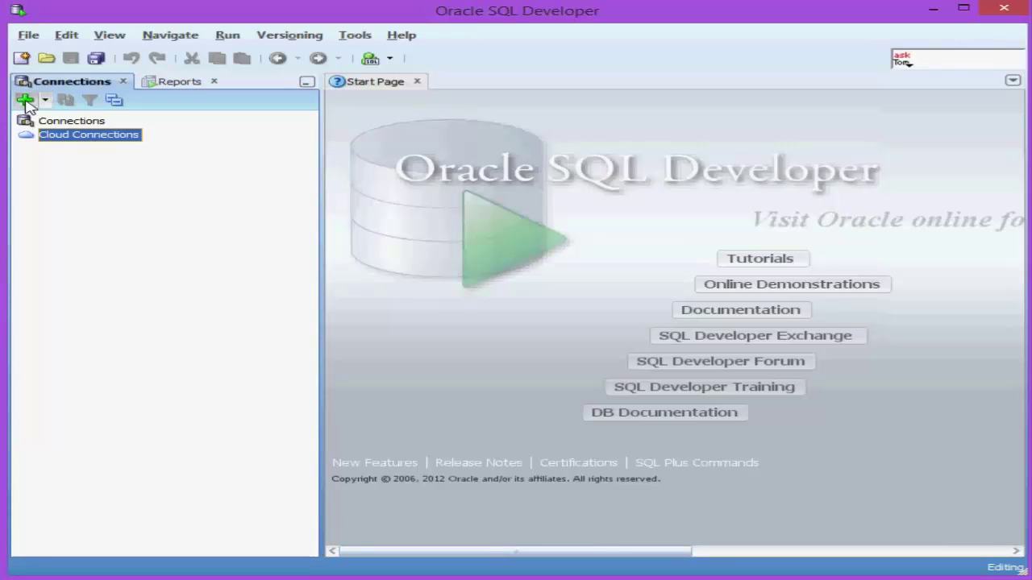
# Create a new connection named Oracle 11g - OE with username oe and saved password
pyautogui.click(25, 101)
pyautogui.write('Ora')
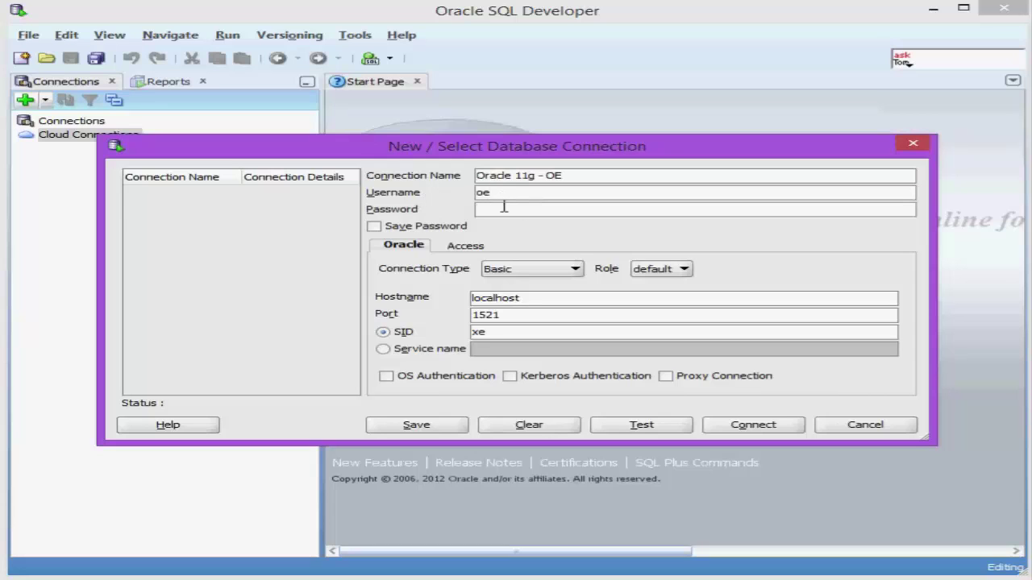
pyautogui.write('cle')
pyautogui.click(373, 225)
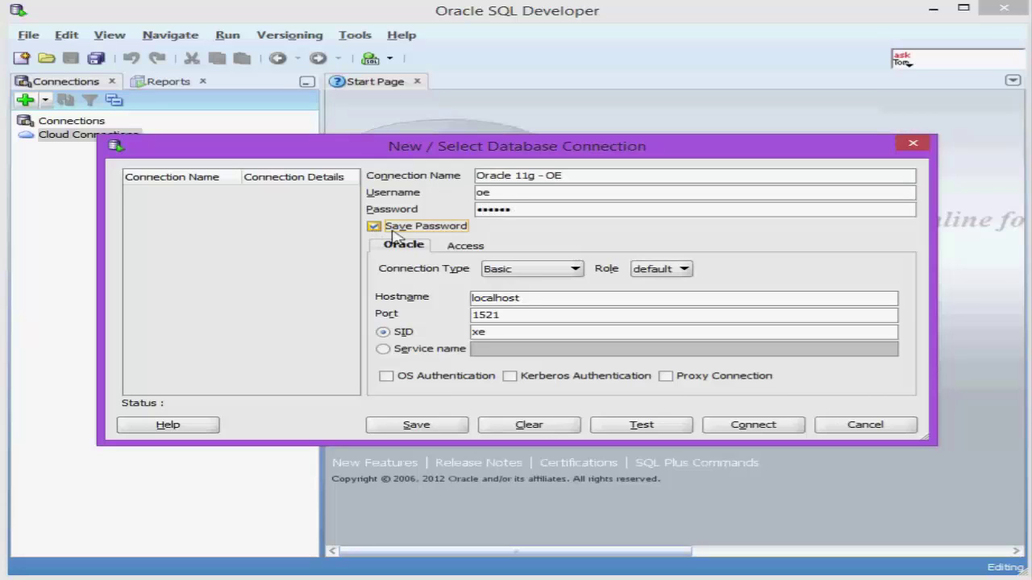
pyautogui.click(510, 198)
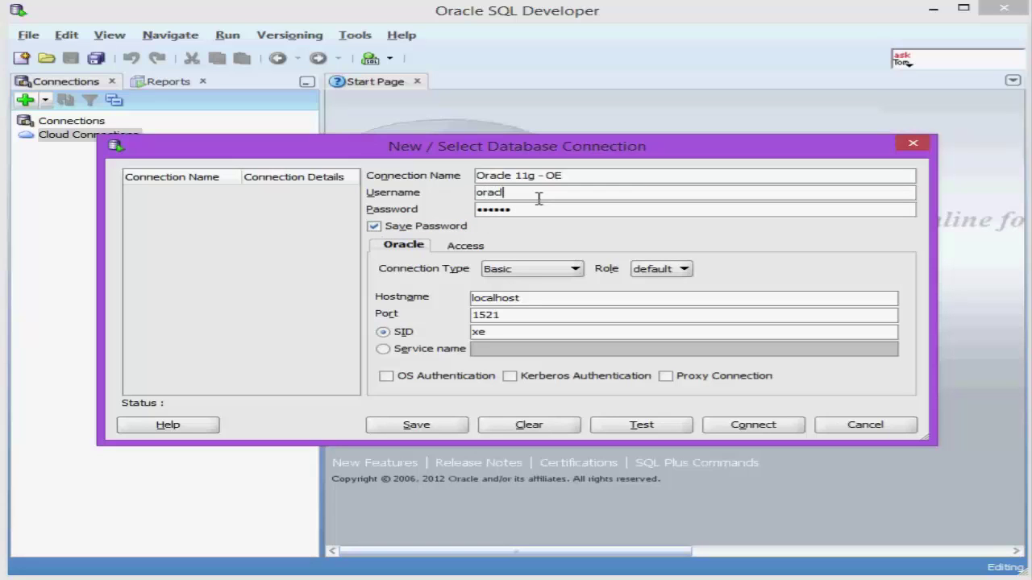
pyautogui.moveTo(521, 193); pyautogui.dragTo(418, 187)
pyautogui.write('oe')
# Change the SID from xe to orcl, test successfully, and begin replacing localhost with the VM's IP
pyautogui.moveTo(531, 298); pyautogui.dragTo(430, 301)
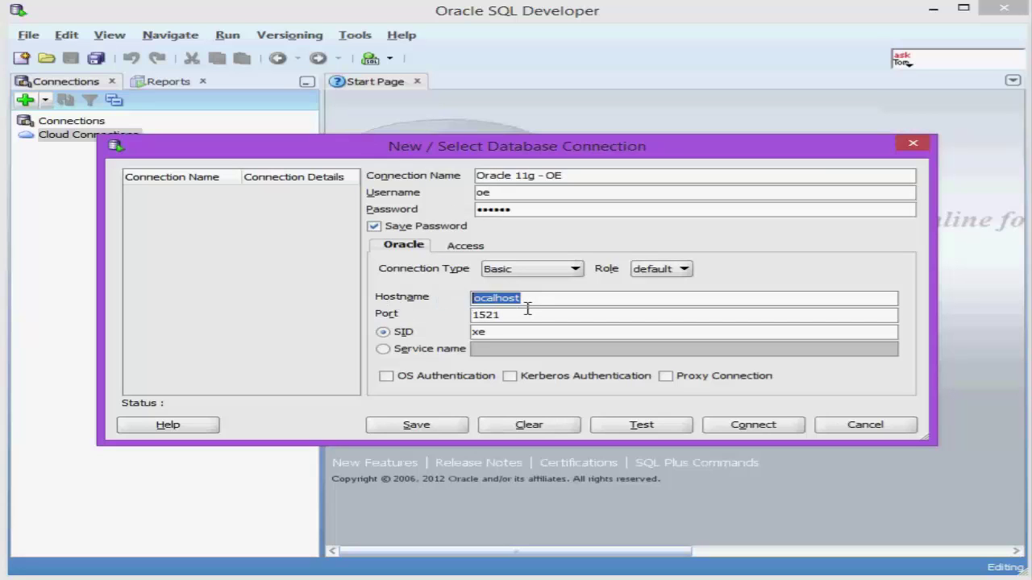
pyautogui.moveTo(538, 299); pyautogui.dragTo(442, 300)
pyautogui.click(541, 299)
pyautogui.moveTo(542, 299); pyautogui.dragTo(435, 299)
pyautogui.moveTo(645, 577)
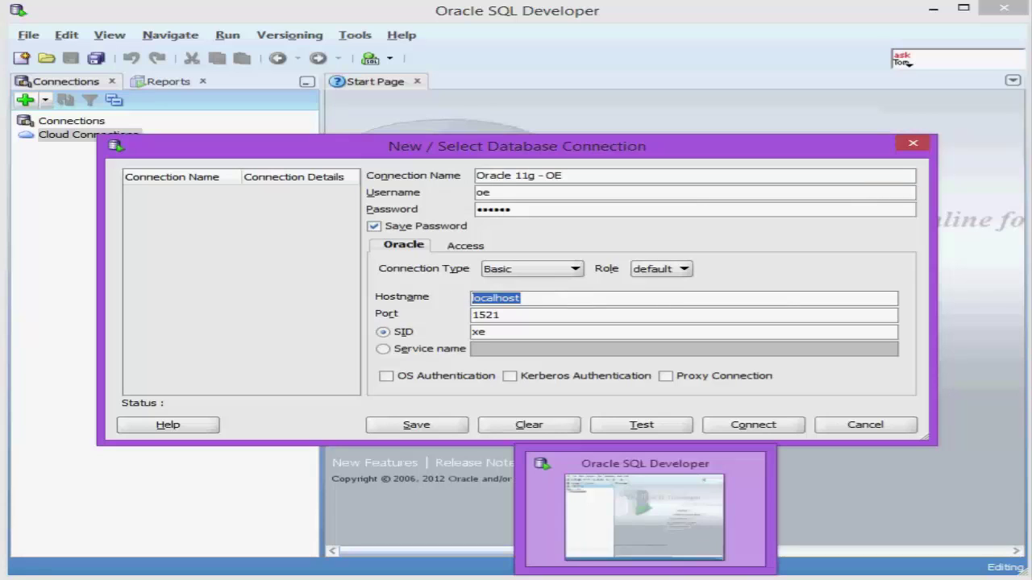
pyautogui.click(536, 298)
pyautogui.moveTo(536, 298); pyautogui.dragTo(445, 295)
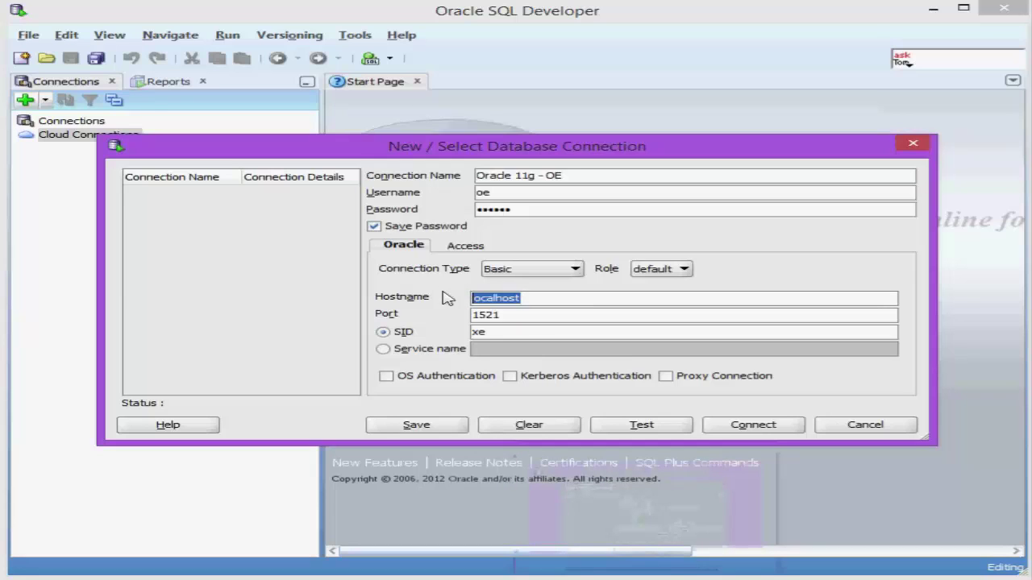
pyautogui.doubleClick(528, 331)
pyautogui.write('orcl')
pyautogui.click(633, 427)
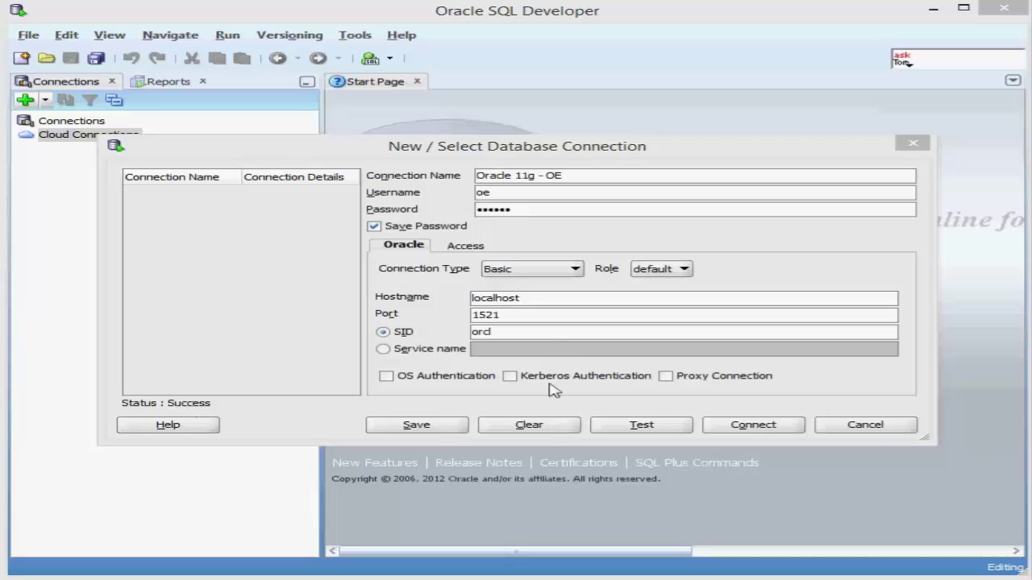
pyautogui.click(544, 299)
pyautogui.write('192.168.1.105')
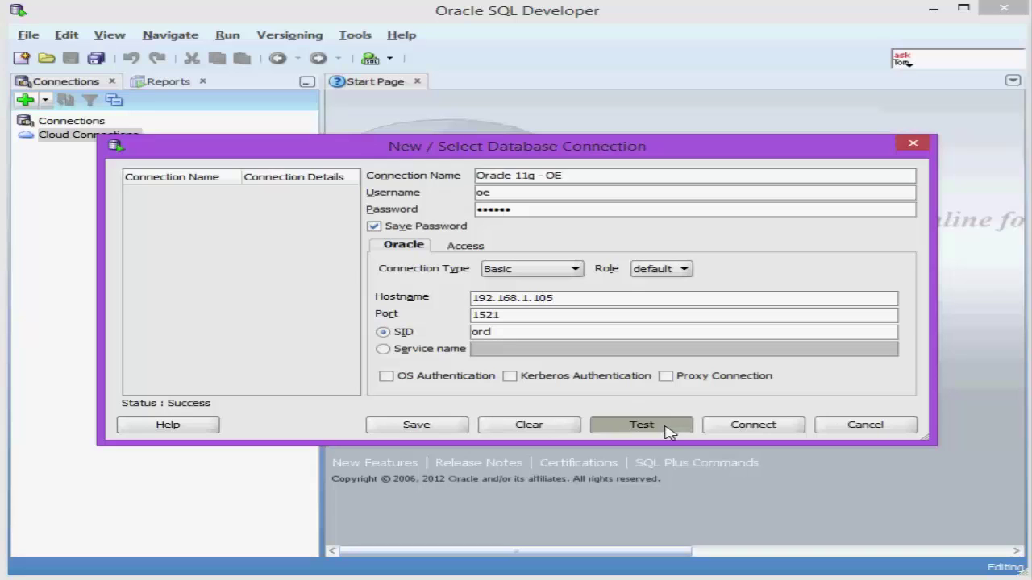
# Test hostname 192.168.1.105 and run ipconfig in a command console to check addresses
pyautogui.click(668, 429)
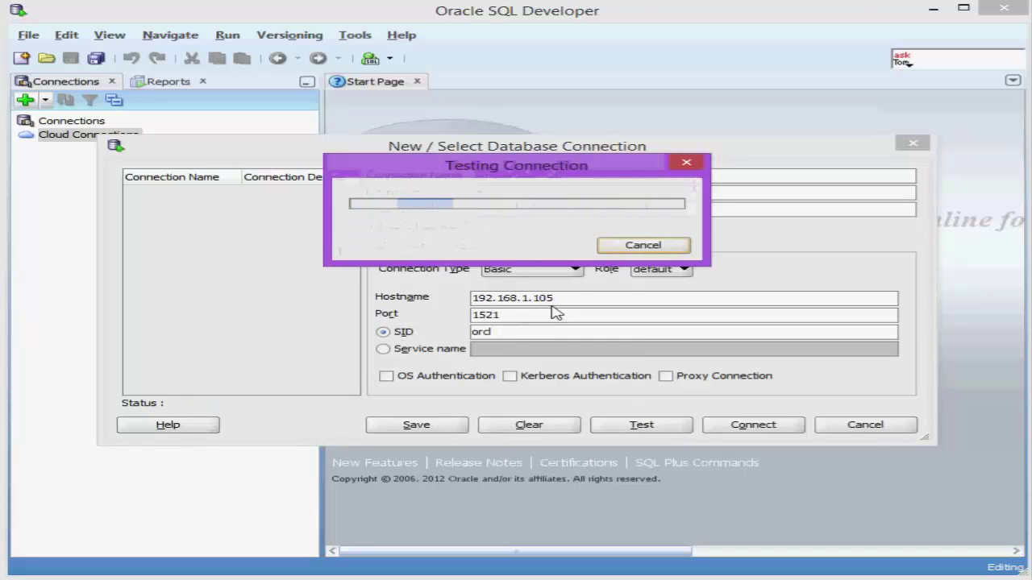
pyautogui.press('super+r')
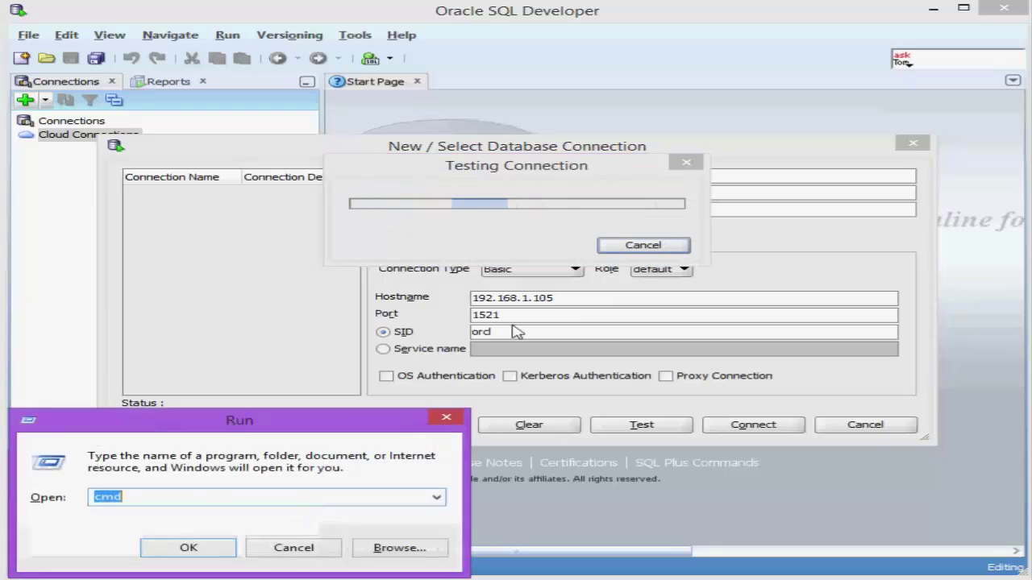
pyautogui.press('Return')
pyautogui.write('i')
pyautogui.write('fconfig')
pyautogui.press('Return')
pyautogui.press('Up')
pyautogui.press('BackSpace')
pyautogui.write('p')
pyautogui.press('Return')
# Minimize the console and cancel the hanging connection test
pyautogui.scroll(4, 661, 325)
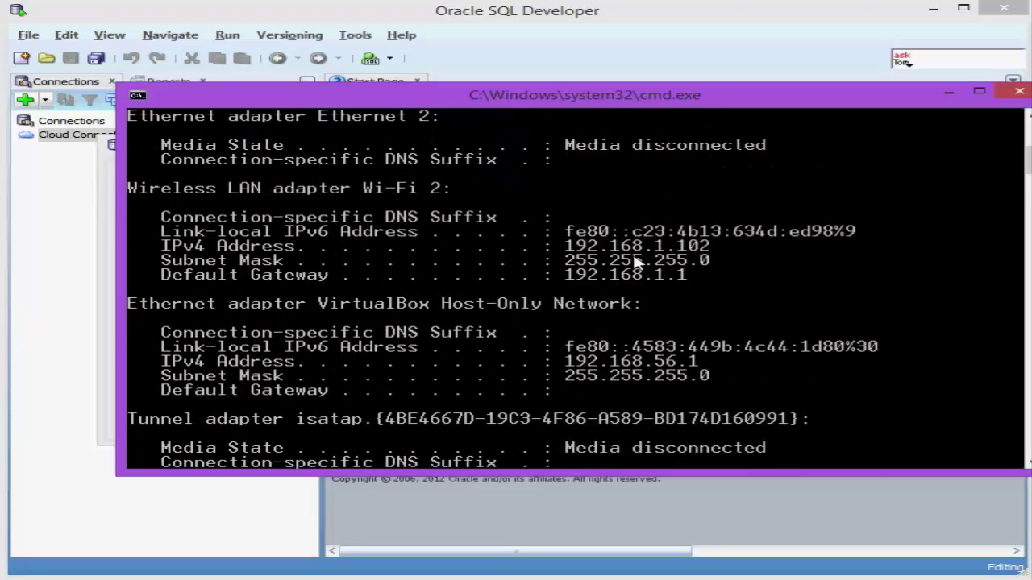
pyautogui.click(949, 92)
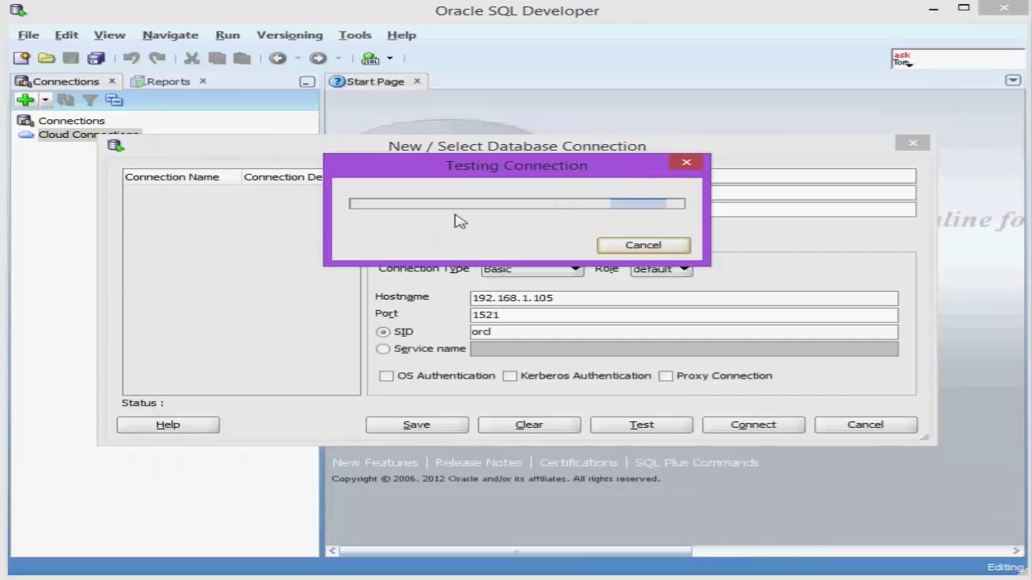
pyautogui.click(669, 243)
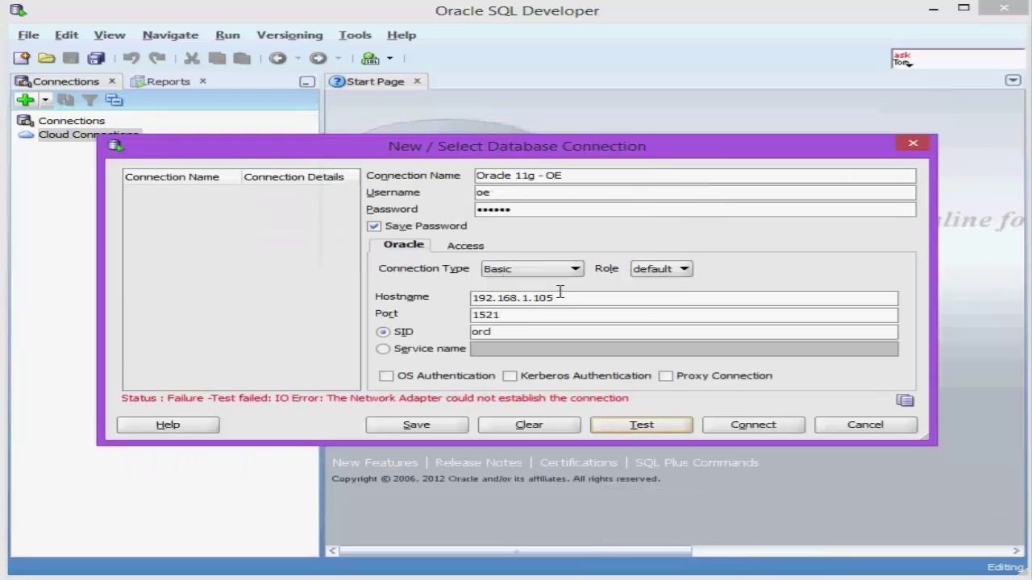
# Change the hostname to 192.168.1.102 and test the connection
pyautogui.press('BackSpace')
pyautogui.write('2')
pyautogui.click(637, 424)
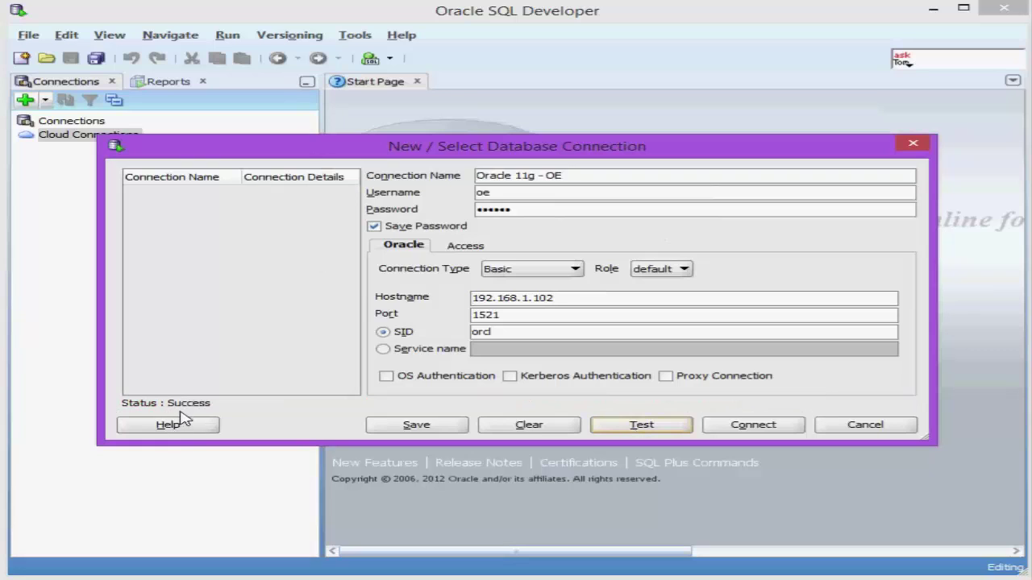
# Set the hostname to 127.0.0.1, test successfully and save the Oracle 11g - OE connection
pyautogui.moveTo(569, 297); pyautogui.dragTo(445, 306)
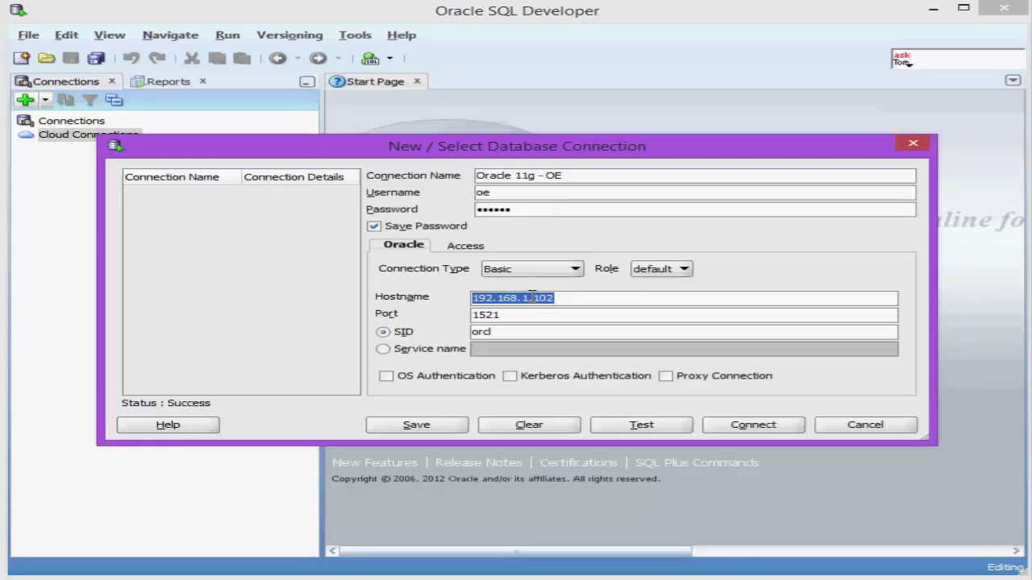
pyautogui.moveTo(587, 298); pyautogui.dragTo(453, 295)
pyautogui.press('BackSpace')
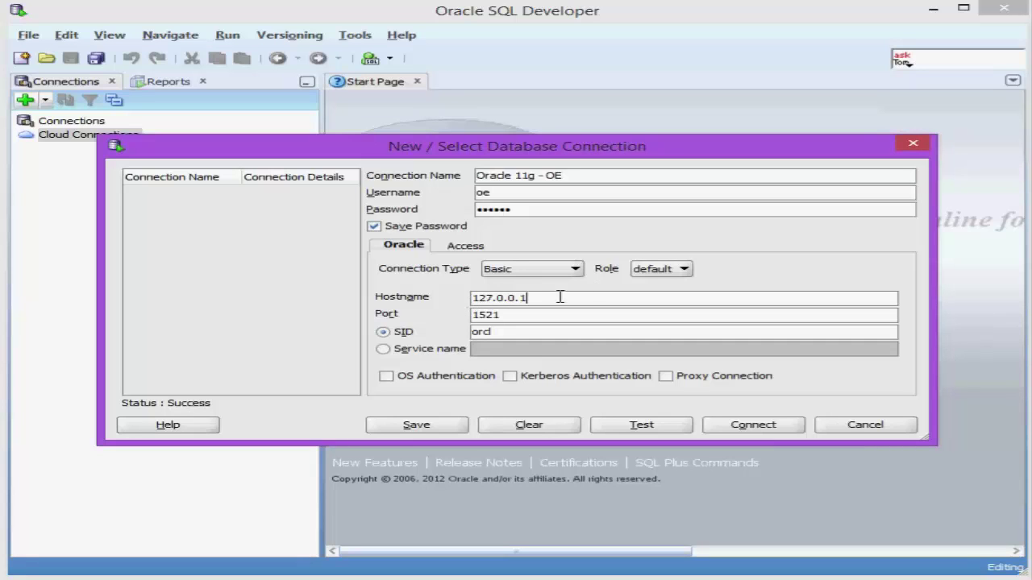
pyautogui.doubleClick(488, 297)
pyautogui.click(612, 424)
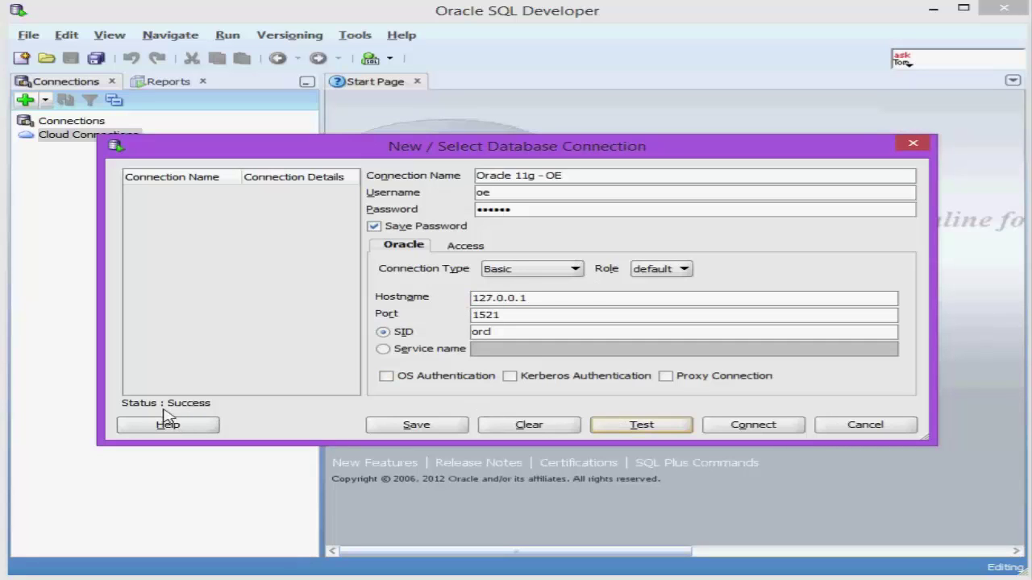
pyautogui.click(416, 425)
pyautogui.click(187, 195)
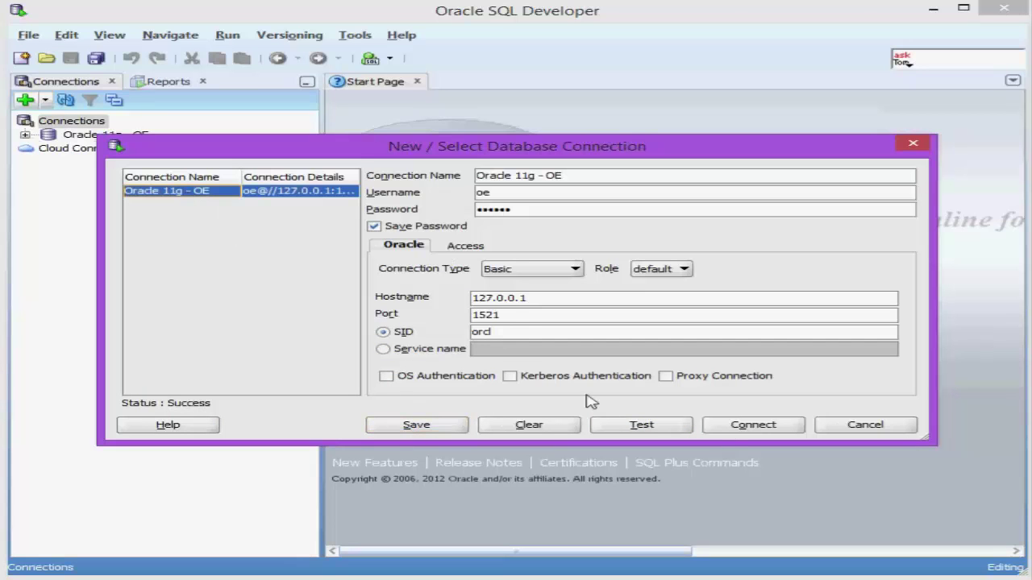
# Connect to Oracle 11g - OE, expand Tables (Filtered) and show the ORDERS table's columns
pyautogui.click(729, 427)
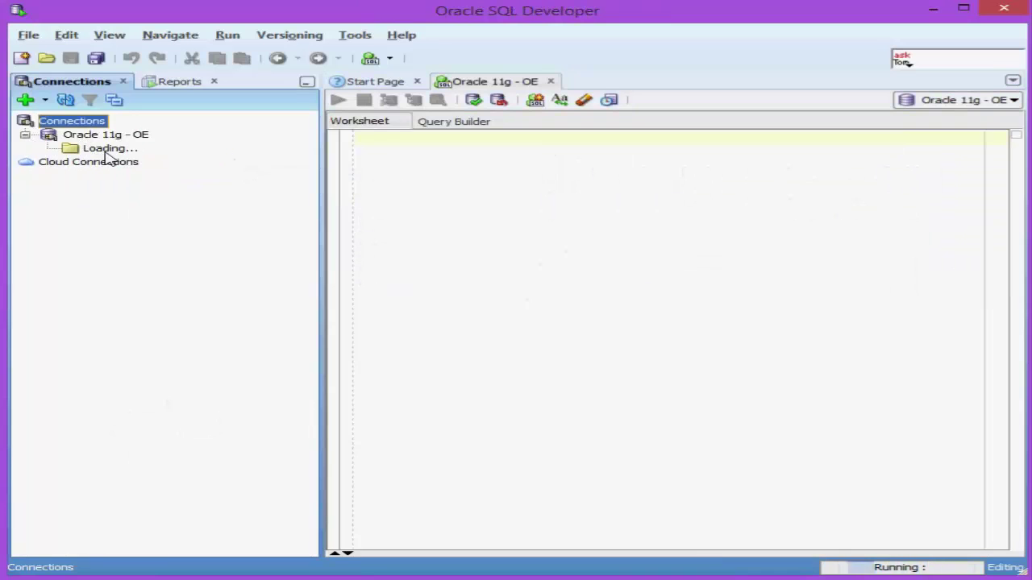
pyautogui.click(114, 140)
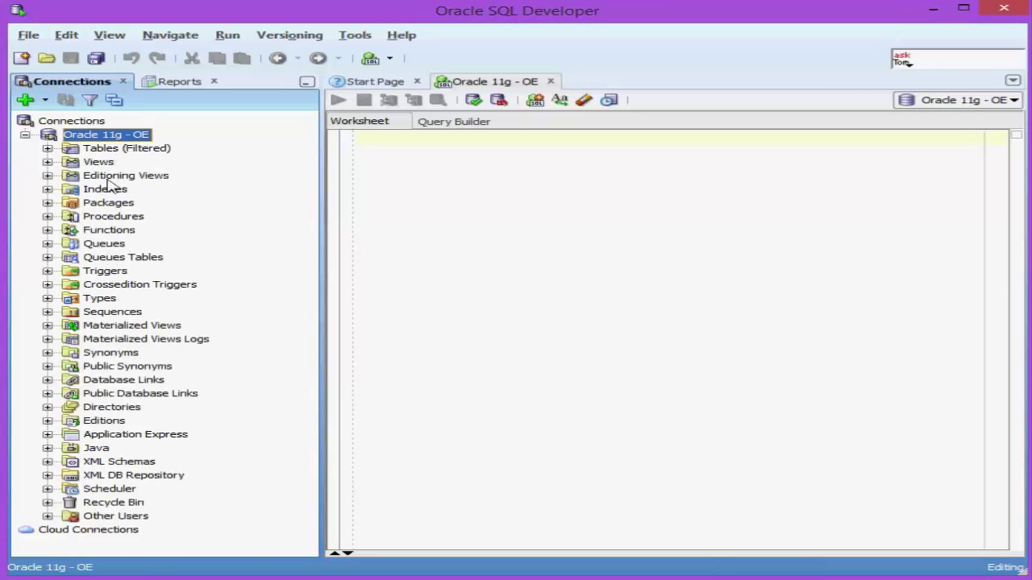
pyautogui.click(97, 150)
pyautogui.click(48, 149)
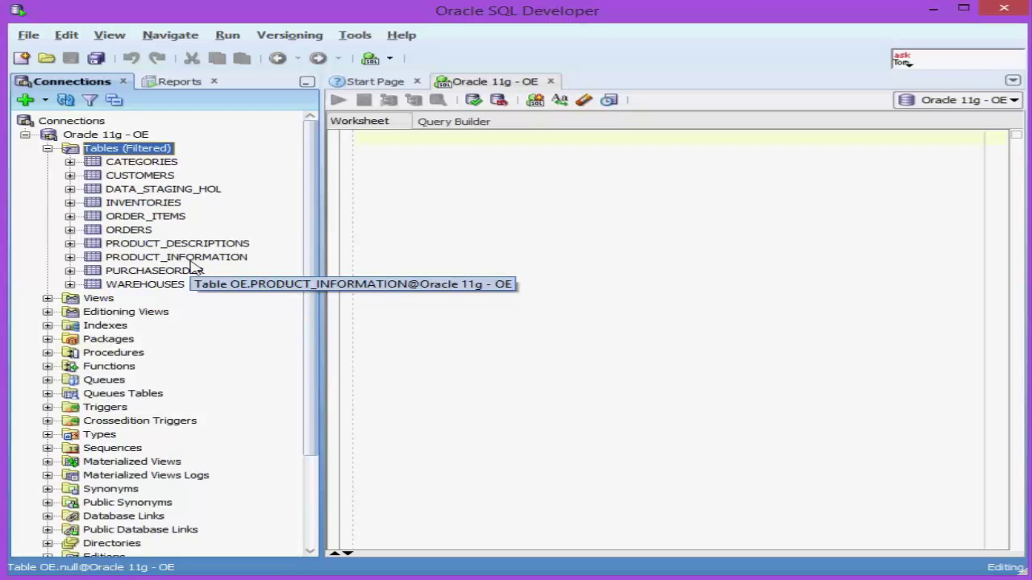
pyautogui.click(127, 231)
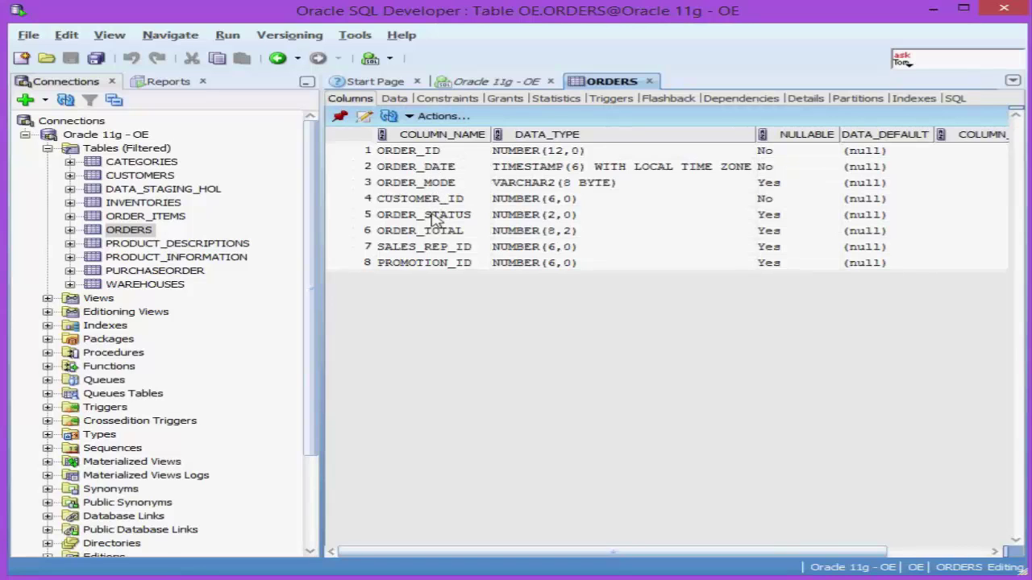
# Run 'select * from orders' in the Oracle 11g - OE worksheet and view the result grid
pyautogui.click(494, 84)
pyautogui.click(455, 142)
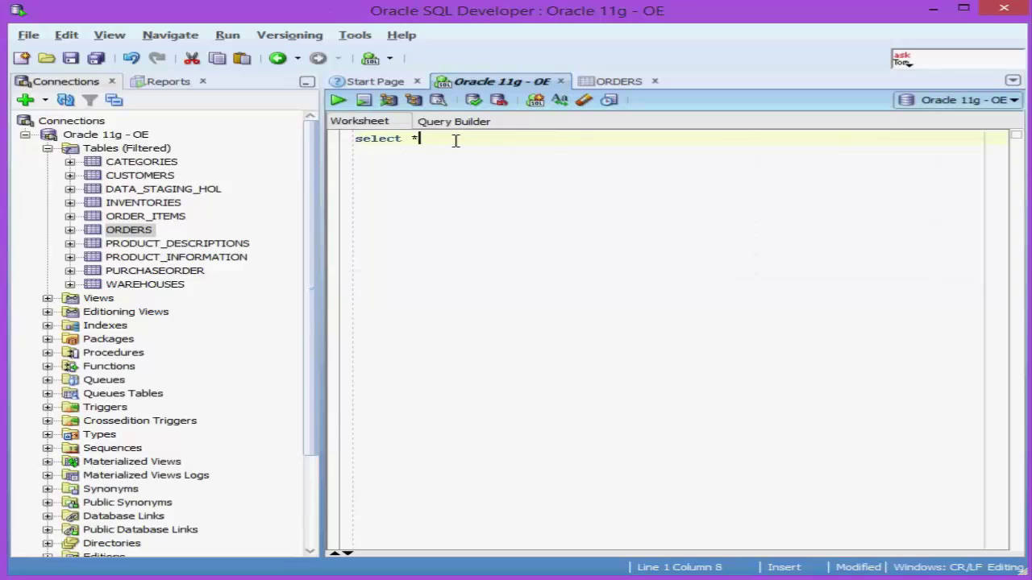
pyautogui.write('select * from orders')
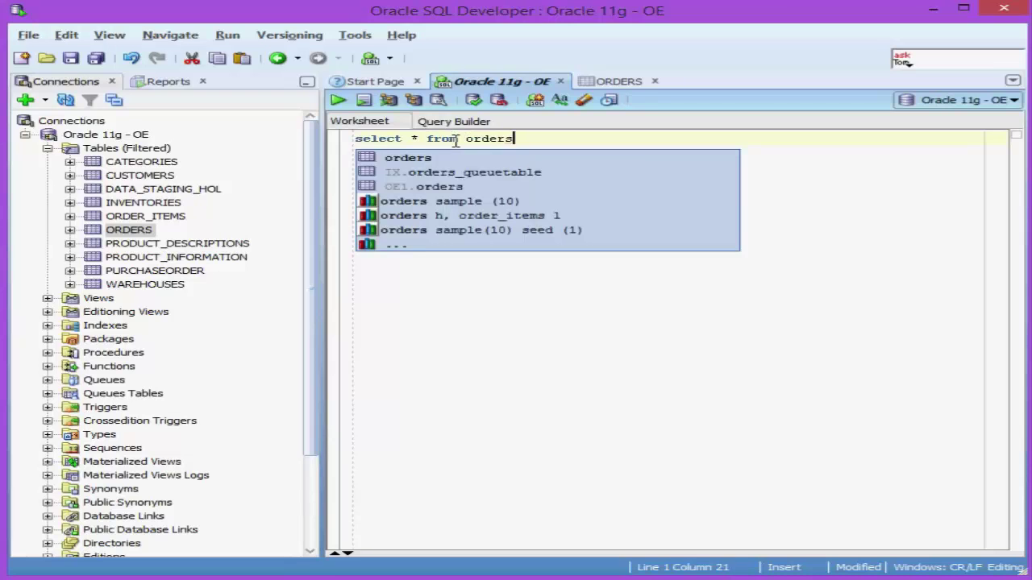
pyautogui.press('Escape')
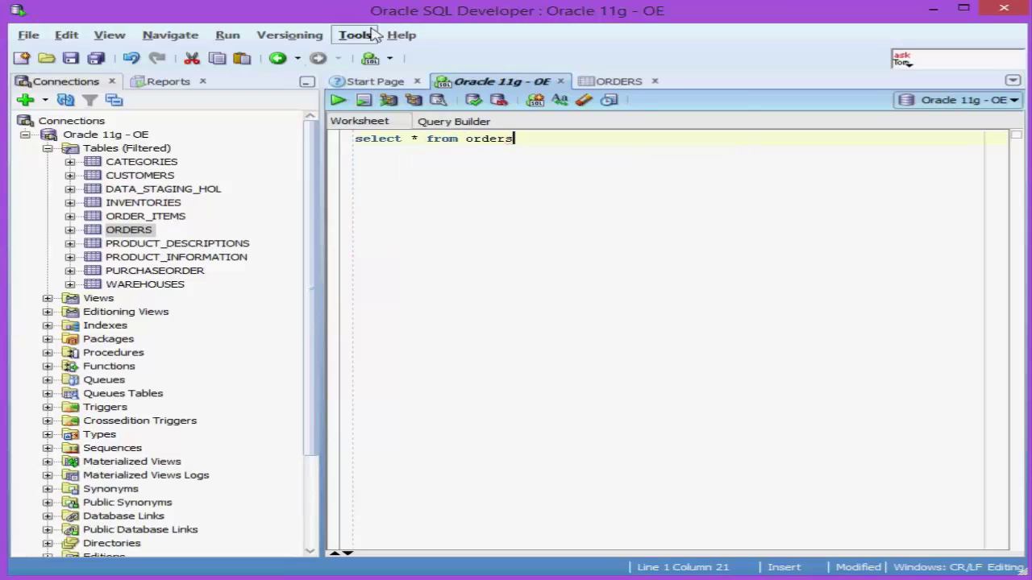
pyautogui.click(338, 99)
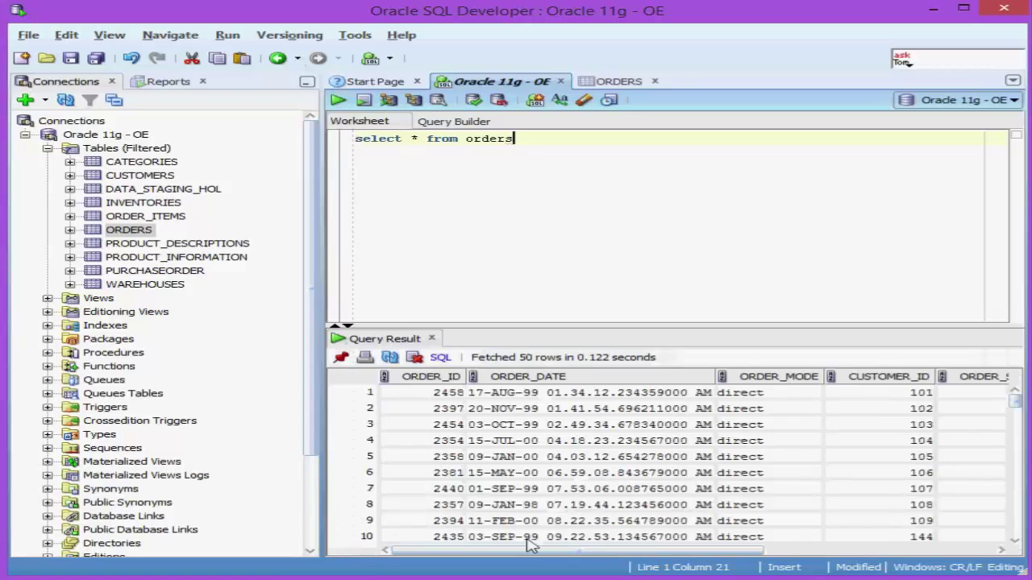
pyautogui.moveTo(519, 550); pyautogui.dragTo(798, 551)
pyautogui.moveTo(719, 566); pyautogui.dragTo(516, 556)
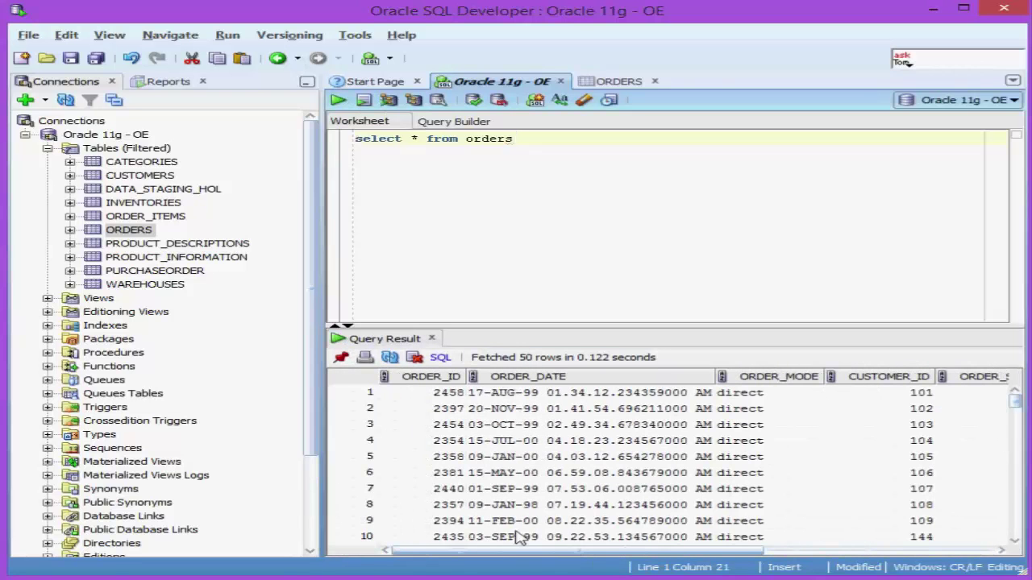
pyautogui.moveTo(1015, 432); pyautogui.dragTo(1008, 391)
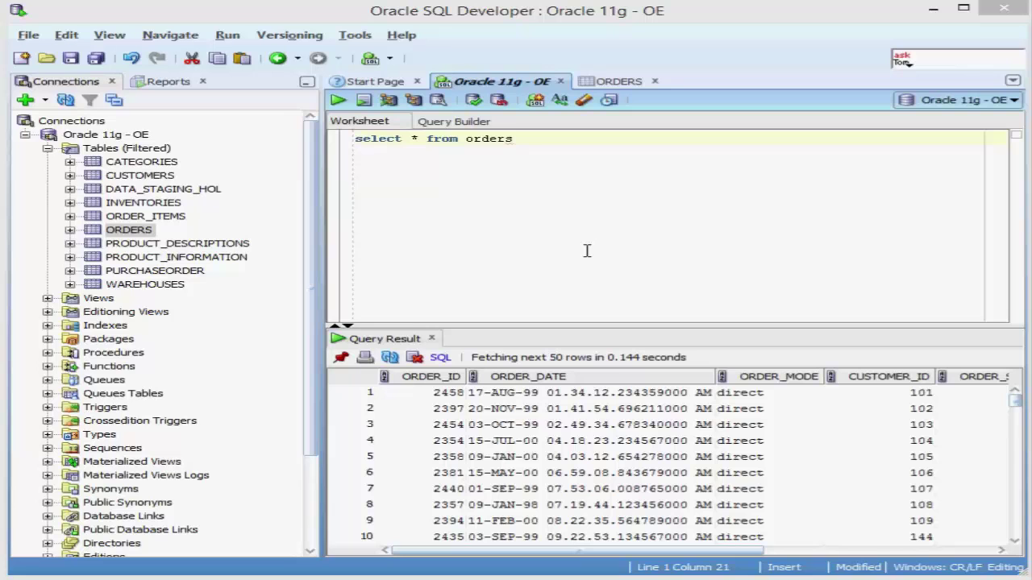
# Collapse Tables (Filtered), then select the Triggers, Functions and Procedures groups
pyautogui.click(48, 148)
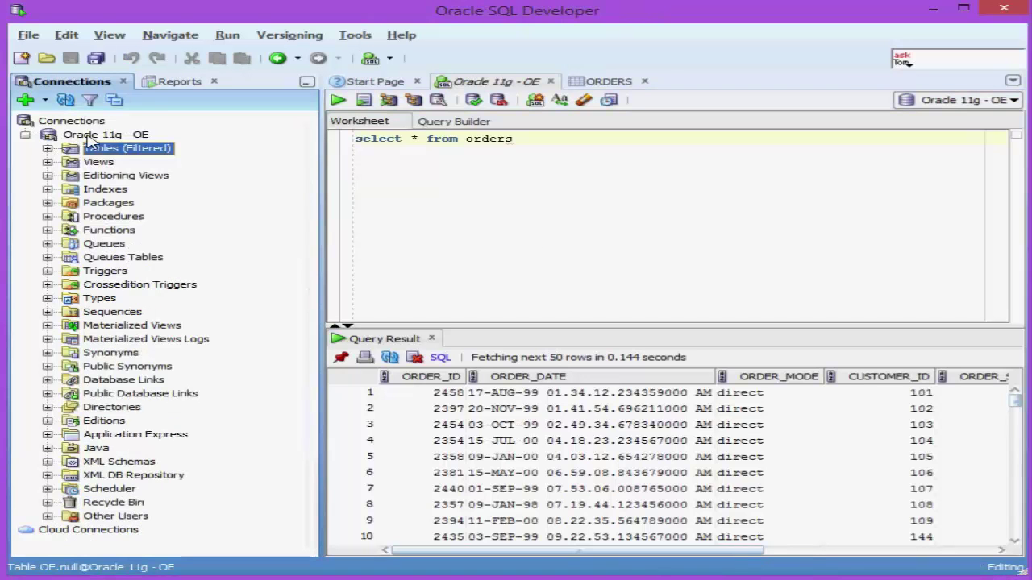
pyautogui.click(106, 272)
pyautogui.click(110, 230)
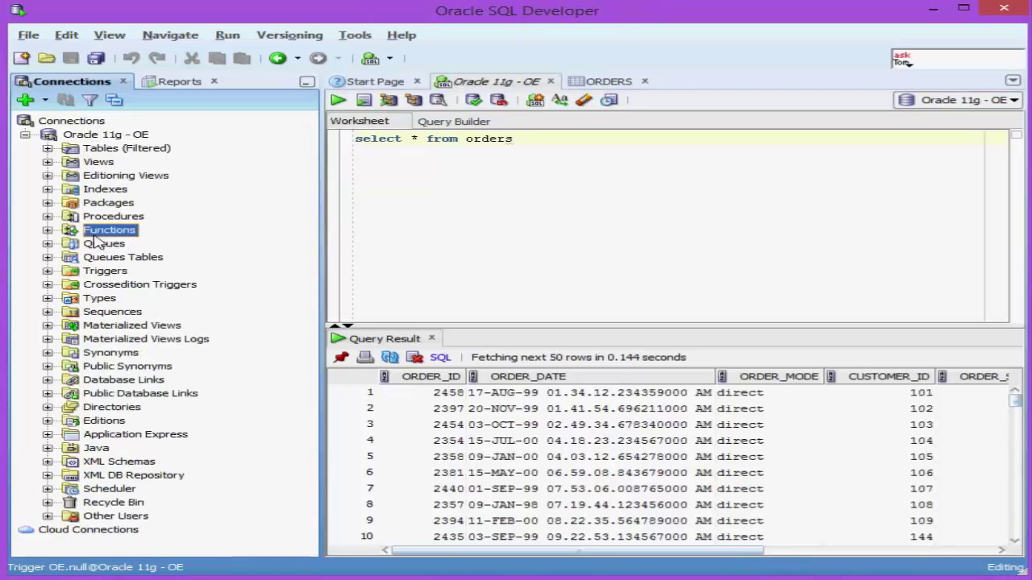
pyautogui.click(108, 218)
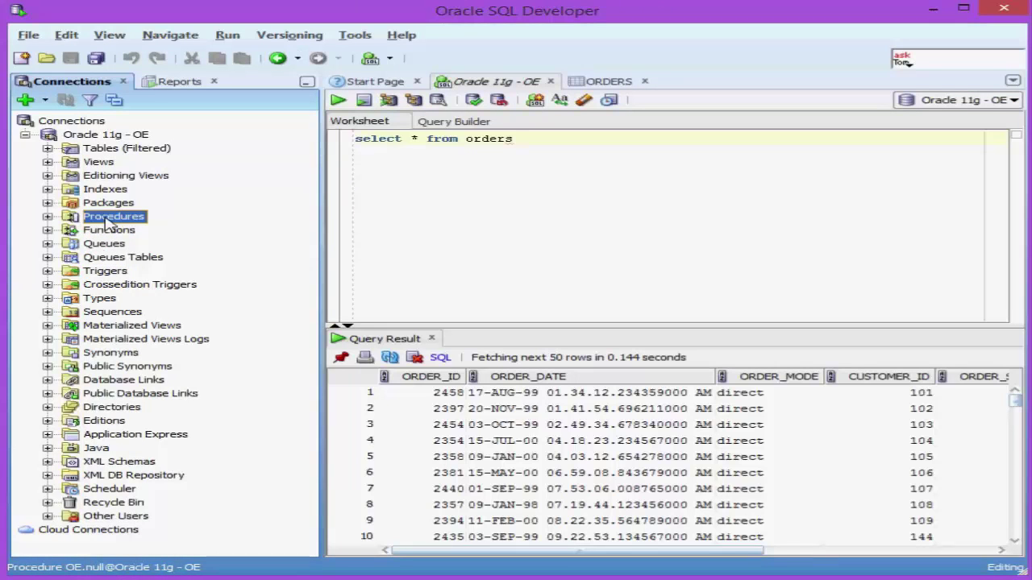